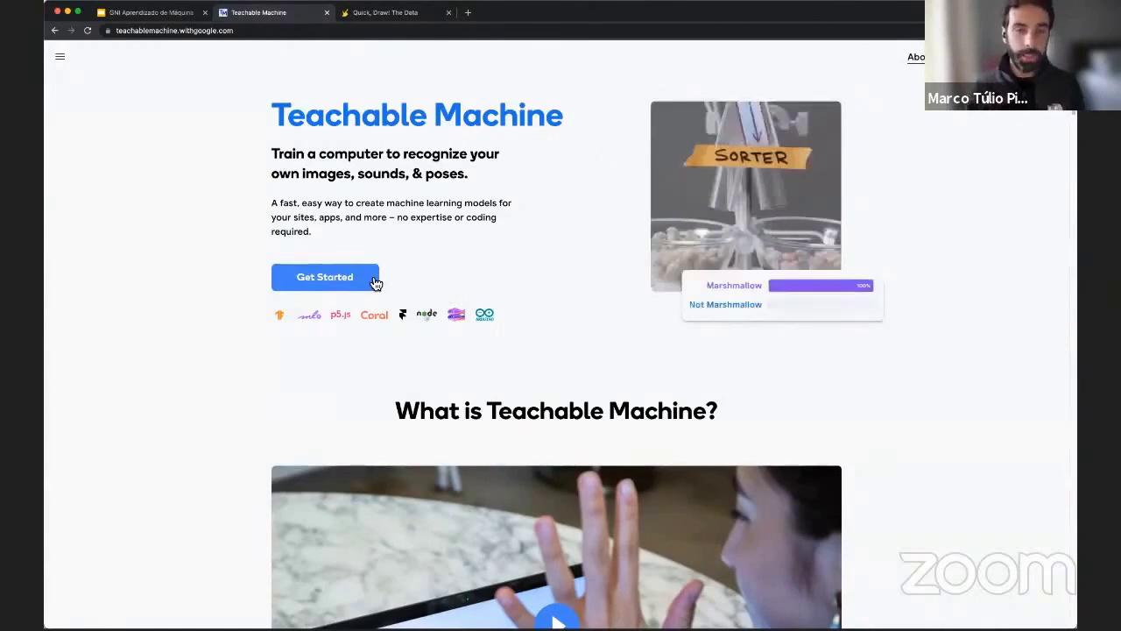
Step: Start a new image project using the standard image model
left_click(378, 282)
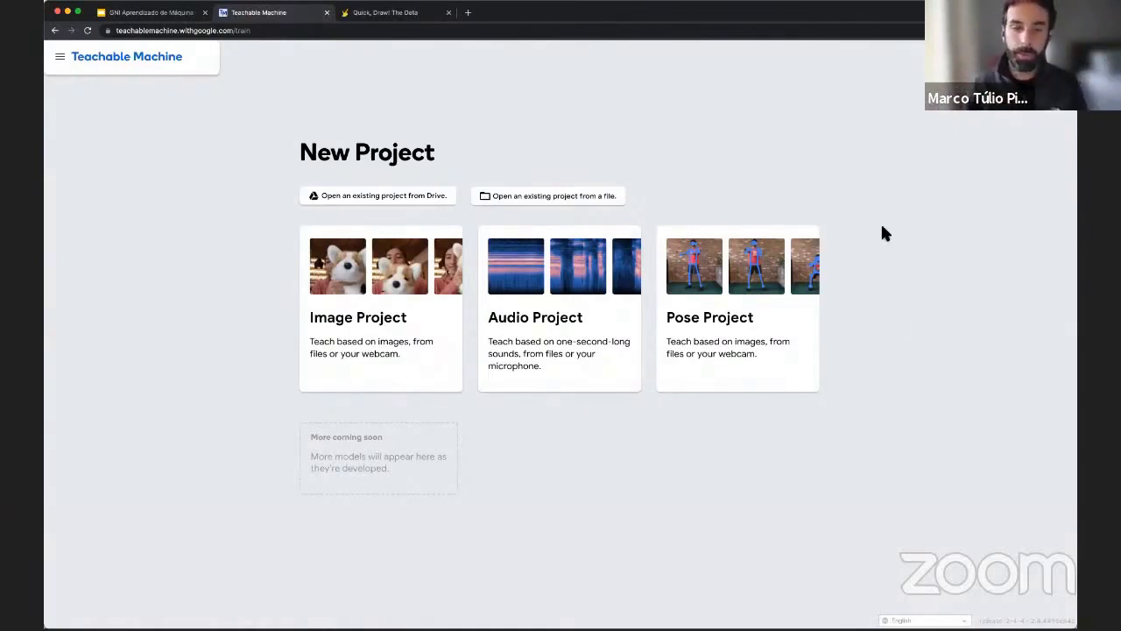
left_click(400, 334)
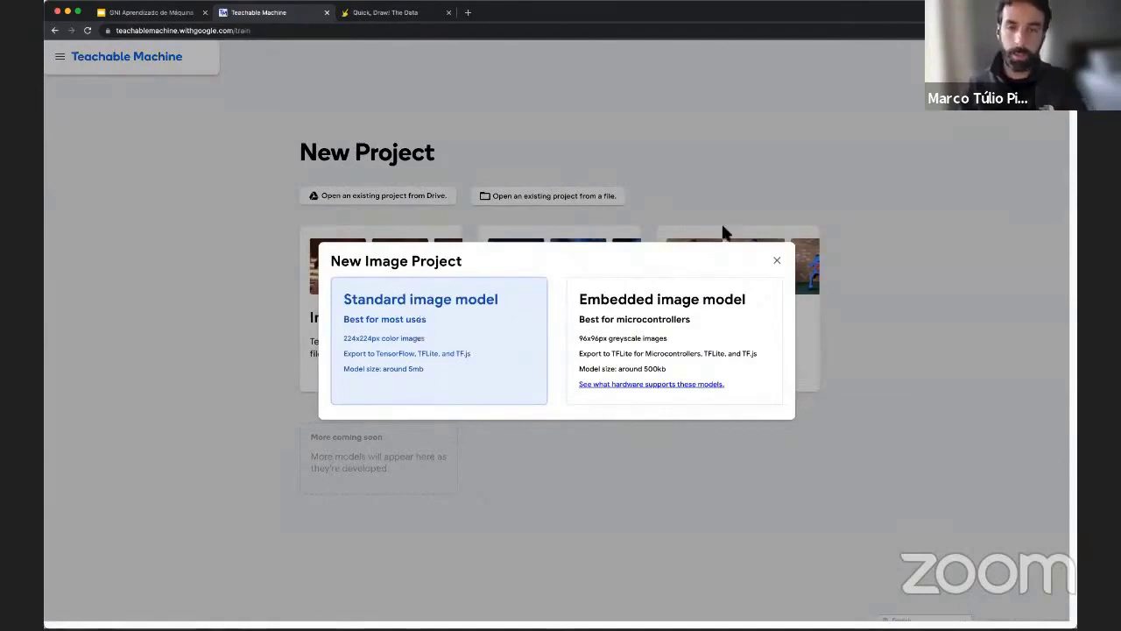
left_click(777, 263)
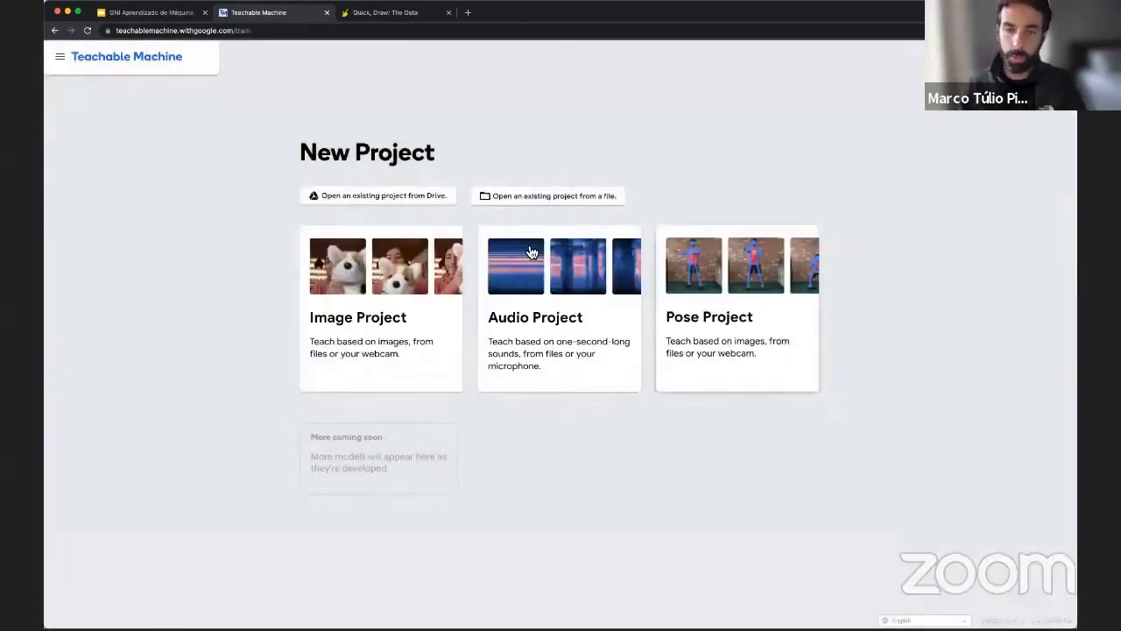
left_click(379, 297)
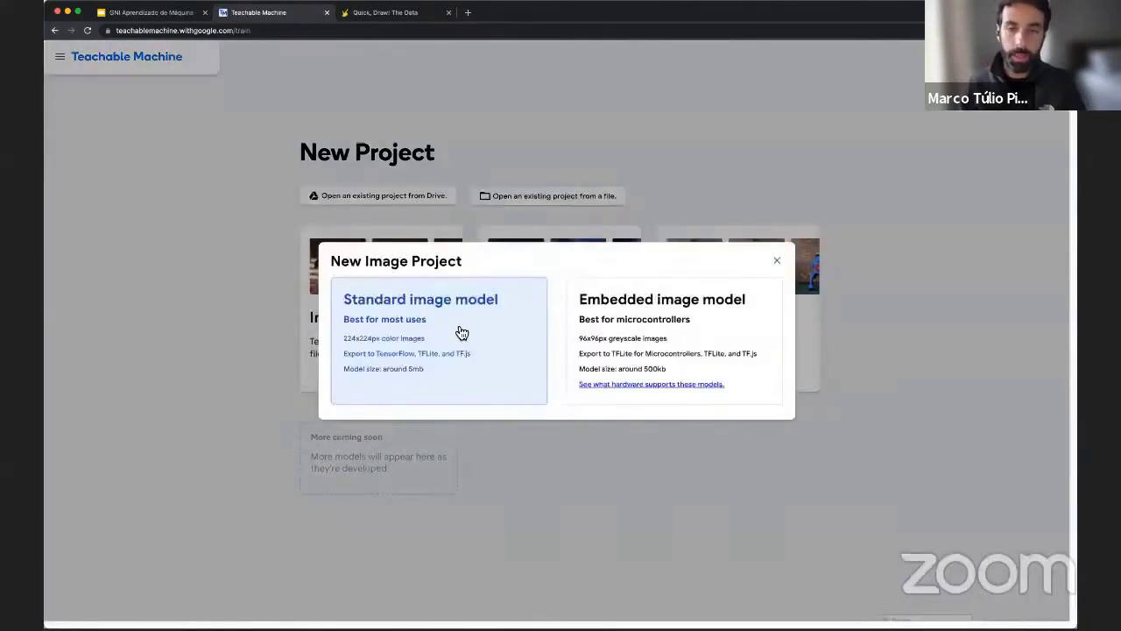
left_click(459, 326)
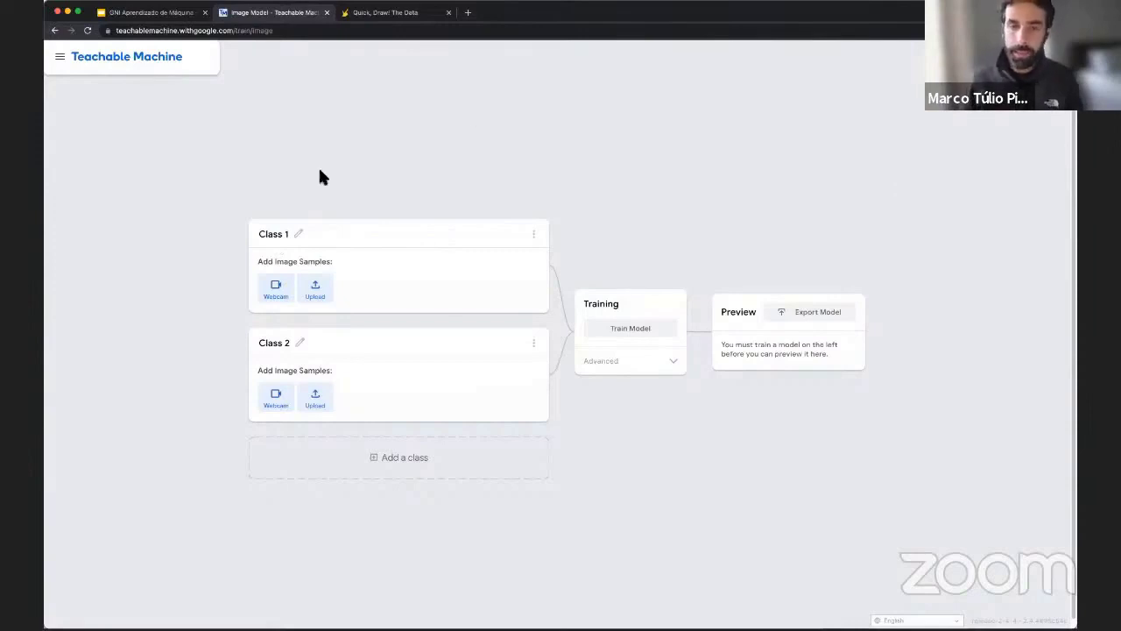
Step: Rename the first class to "Sorrindo" and the second class to "Sério"
left_click(274, 234)
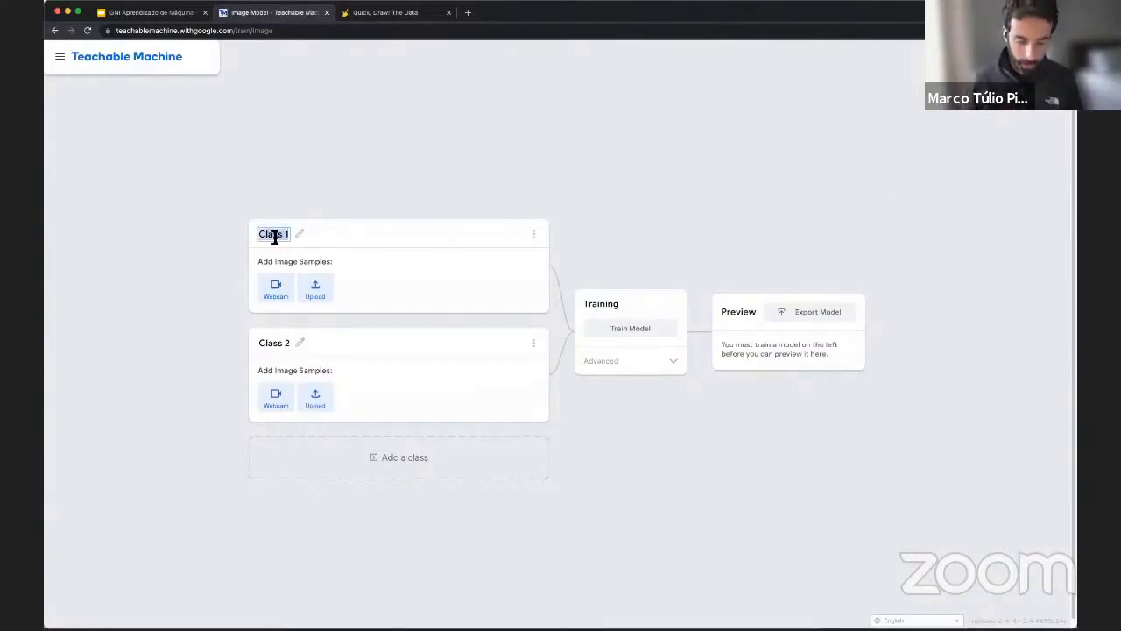
type("Sorrindo")
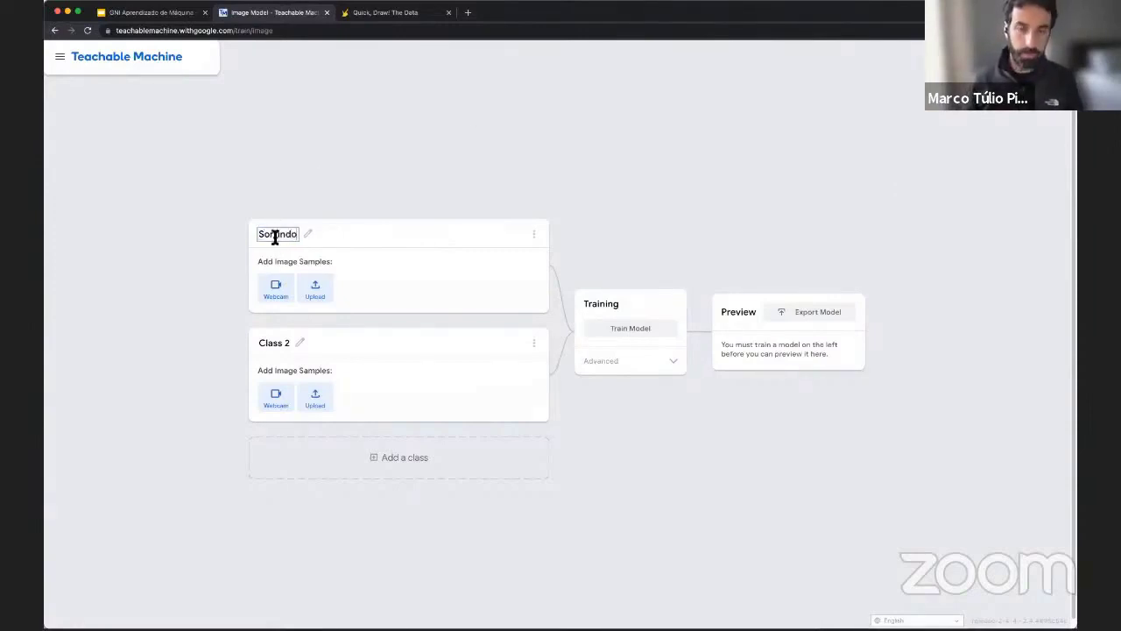
left_click(274, 342)
type("S")
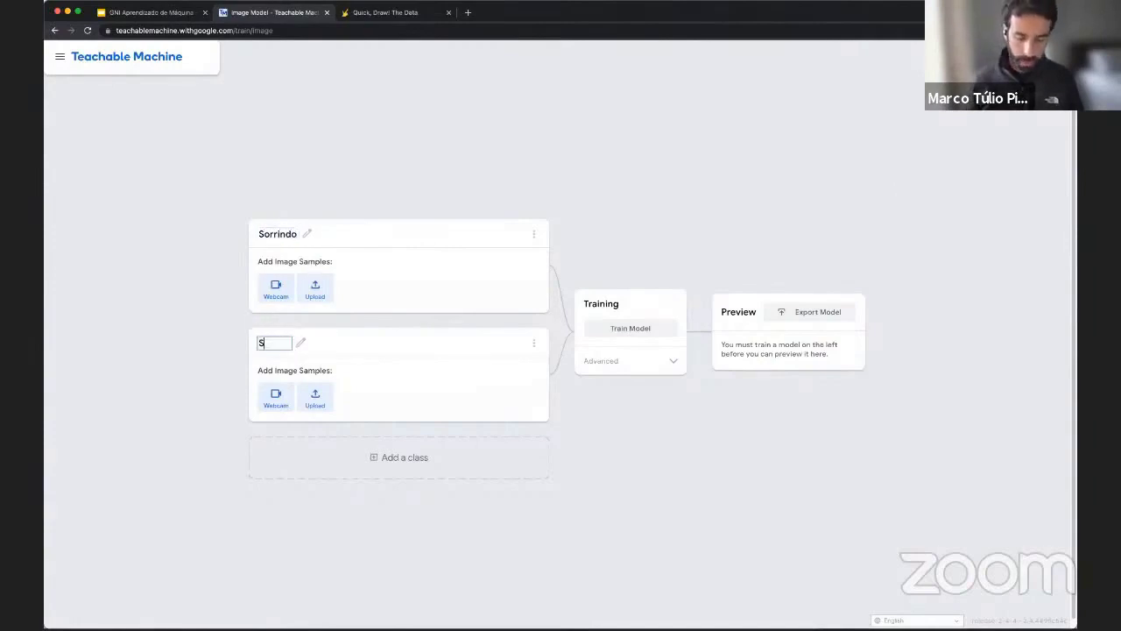
type("ério")
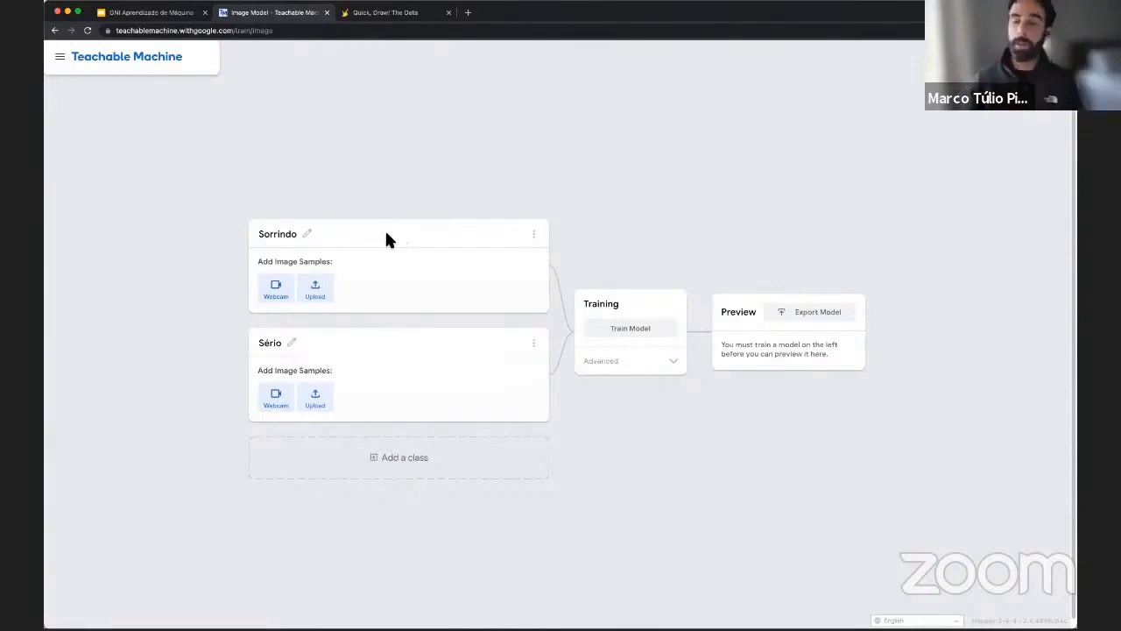
Step: Record webcam image samples for the Sorrindo class with the FaceTime HD Camera and look through the captured images
left_click(277, 289)
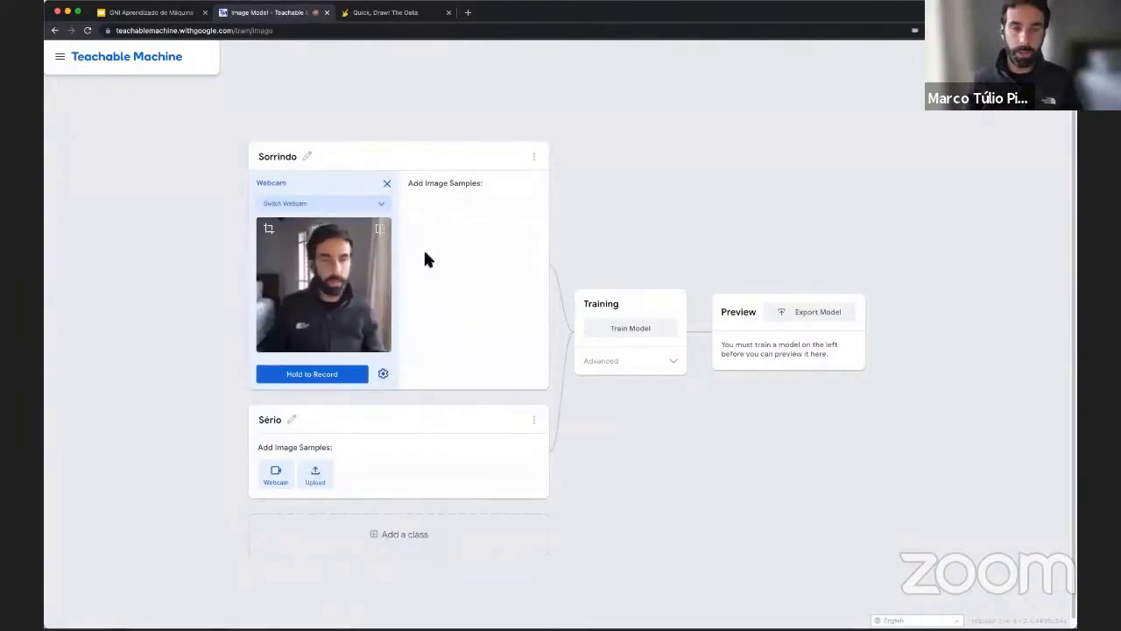
left_click(354, 201)
left_click(317, 225)
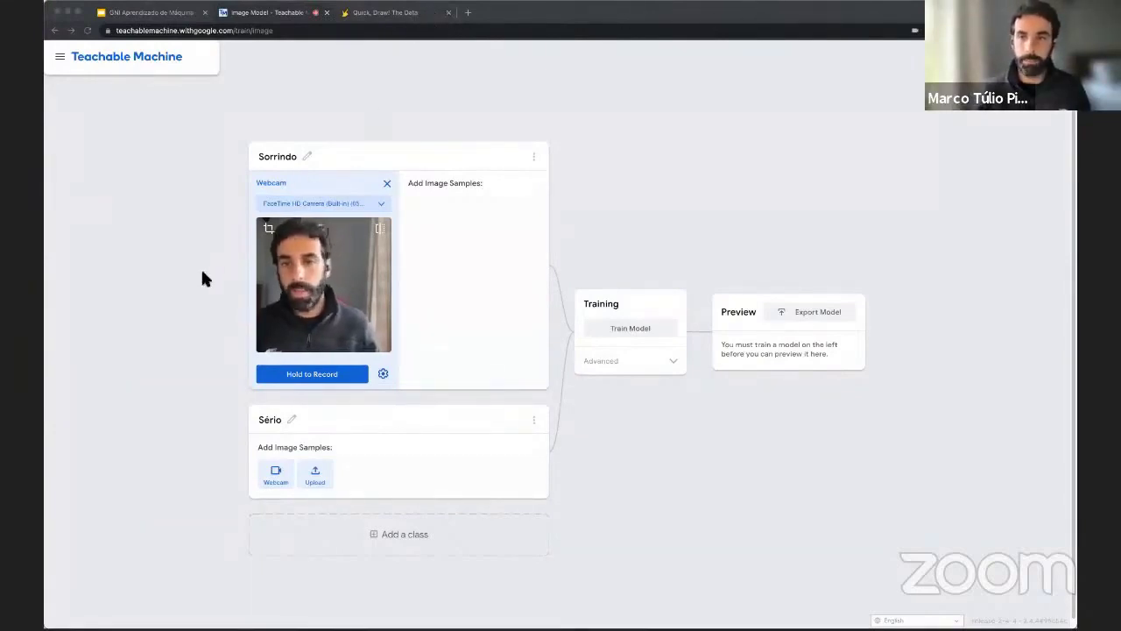
left_click(317, 394)
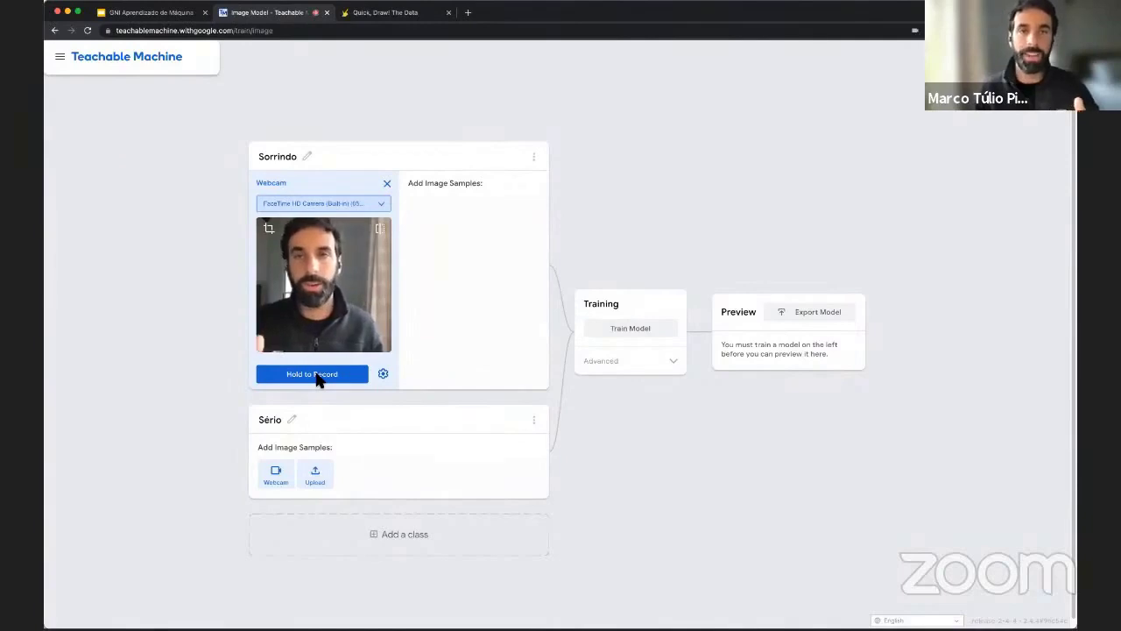
left_click_drag(321, 382, 321, 382)
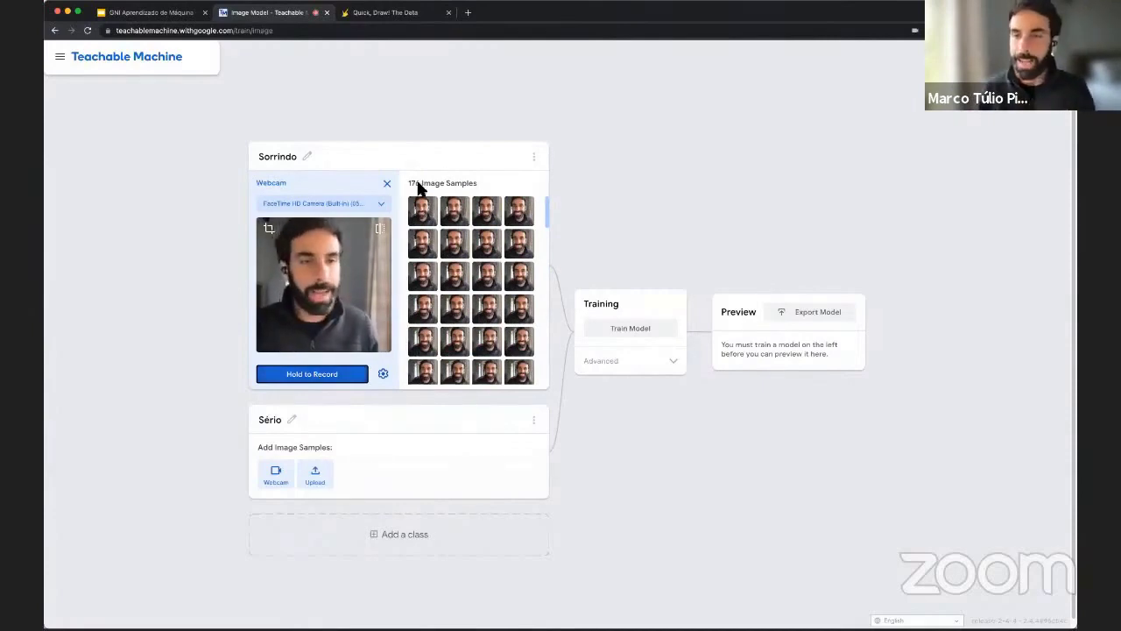
scroll(473, 348, "down", 10)
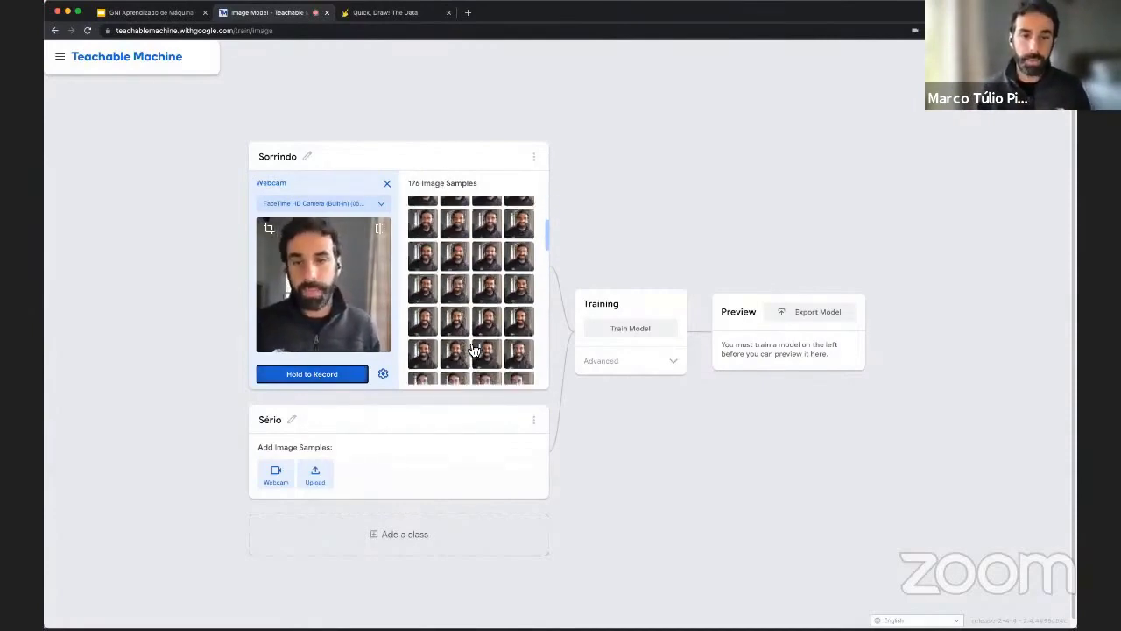
scroll(473, 349, "up", 10)
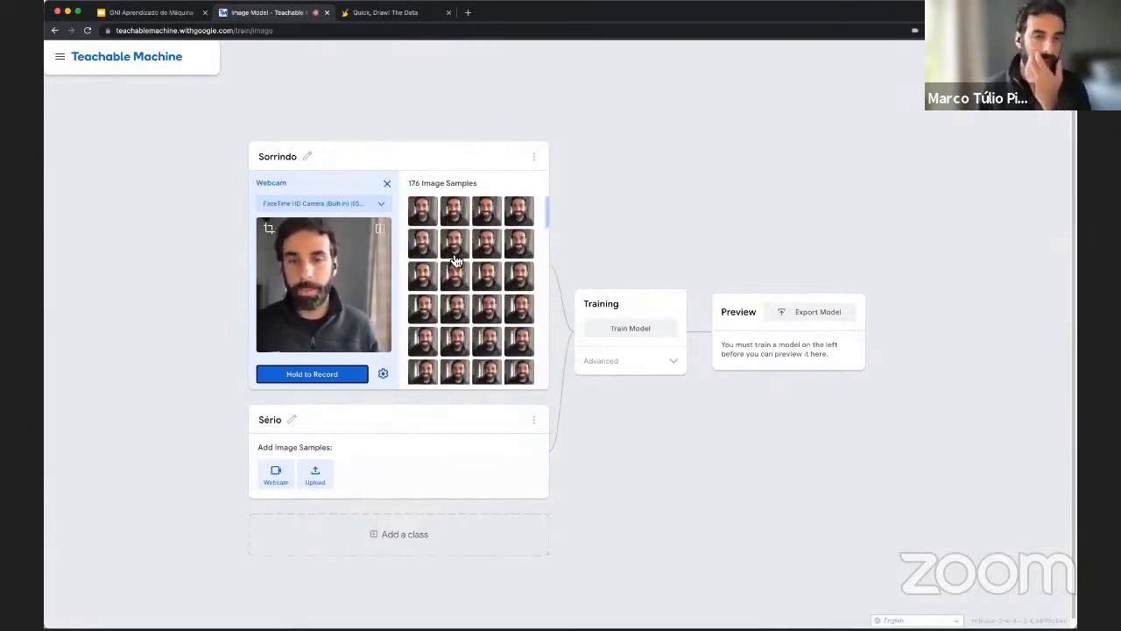
Step: Record webcam image samples for the Sério class with the FaceTime HD Camera and review the captured images
left_click(284, 479)
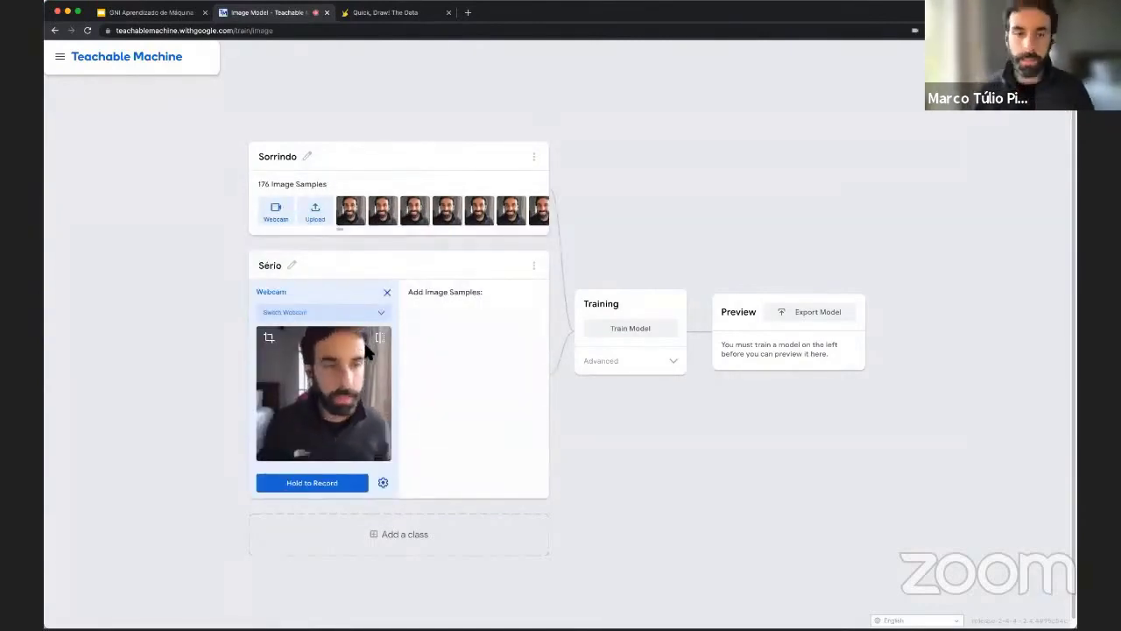
left_click(363, 316)
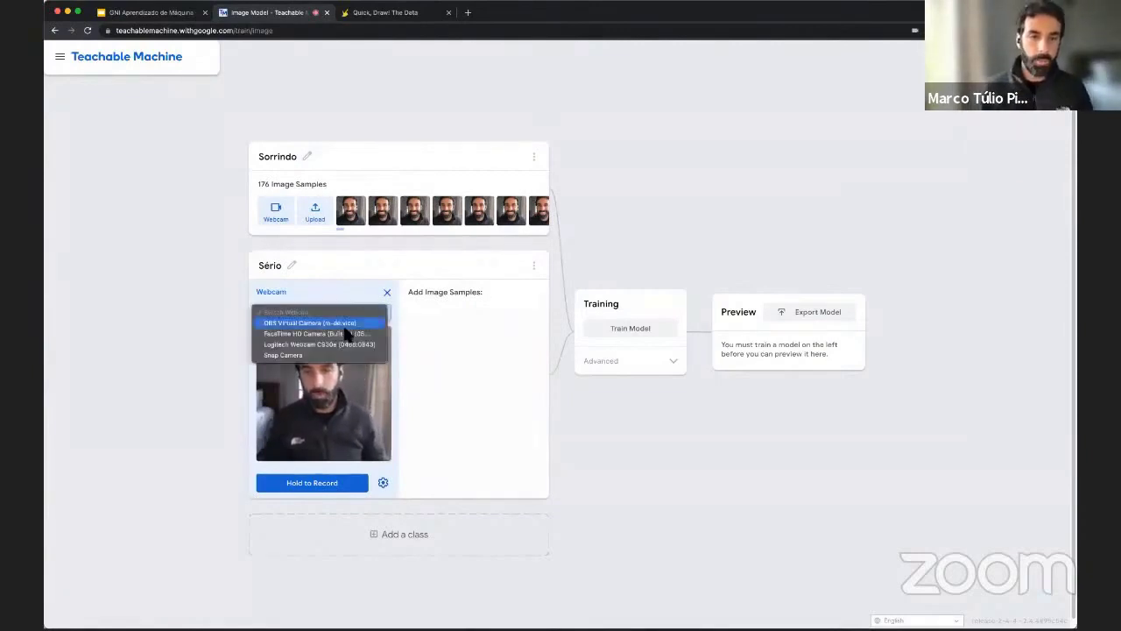
left_click(341, 334)
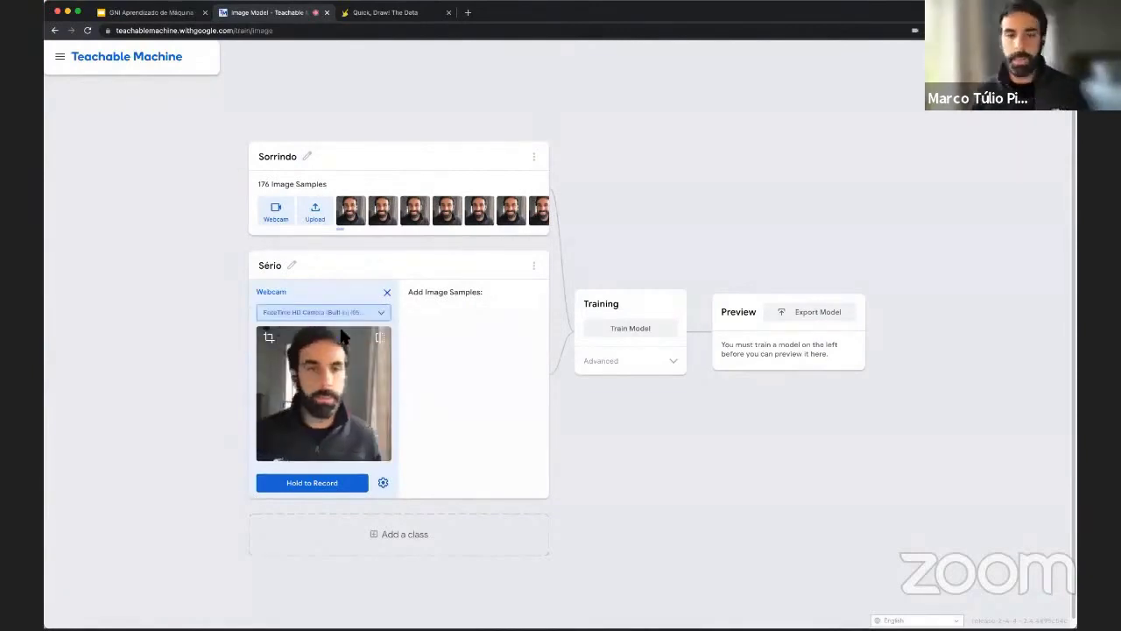
left_click(329, 488)
left_click_drag(330, 492, 332, 490)
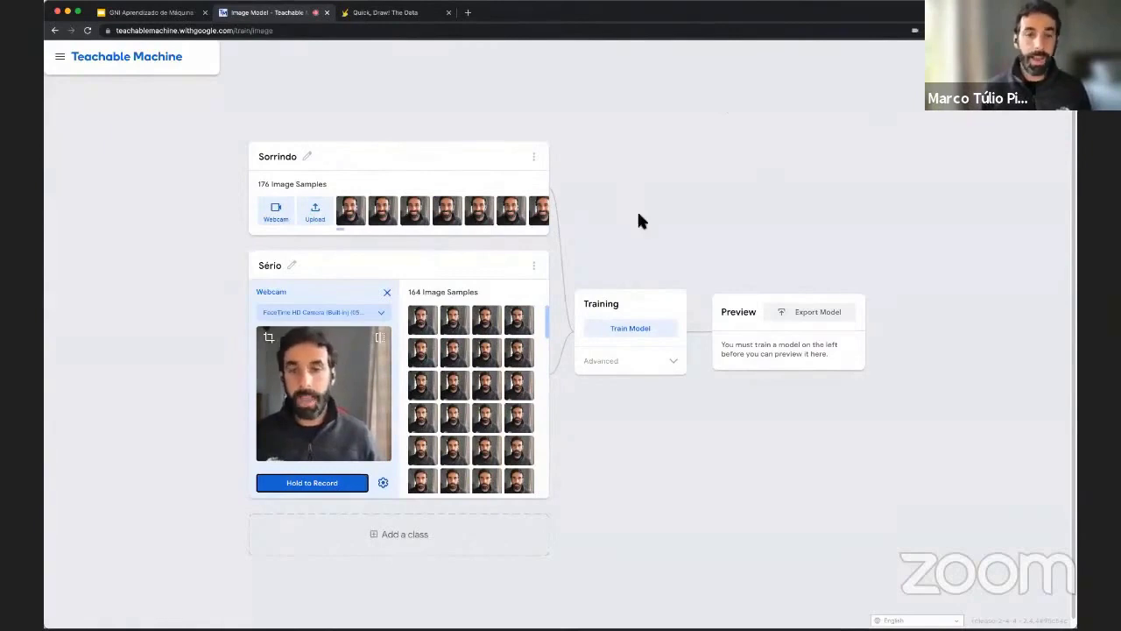
scroll(471, 372, "down", 10)
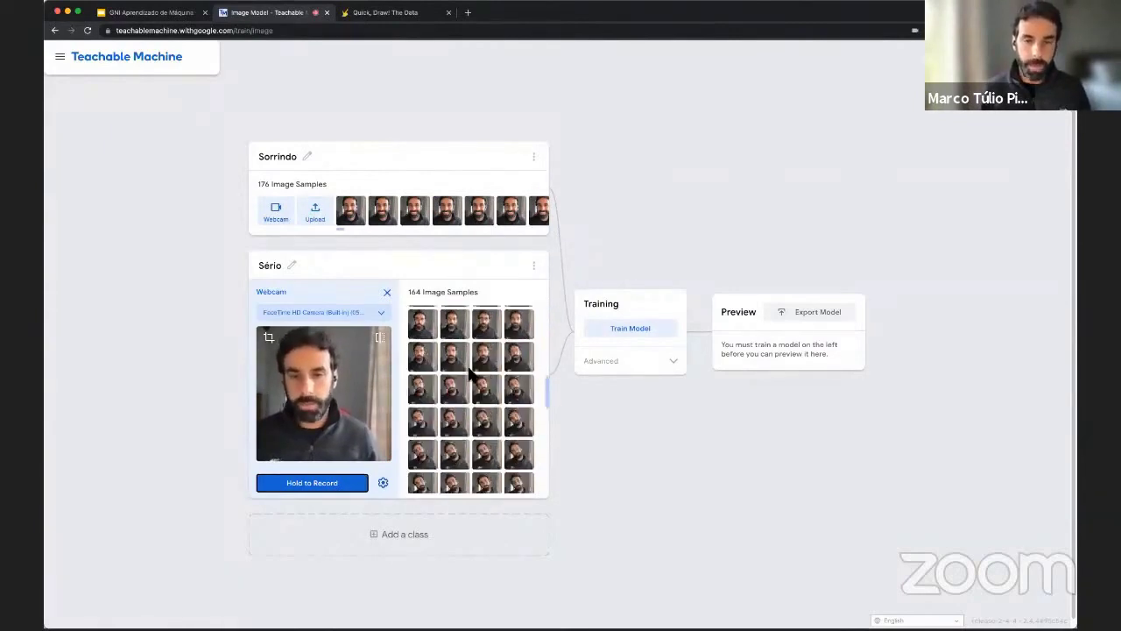
scroll(470, 372, "up", 10)
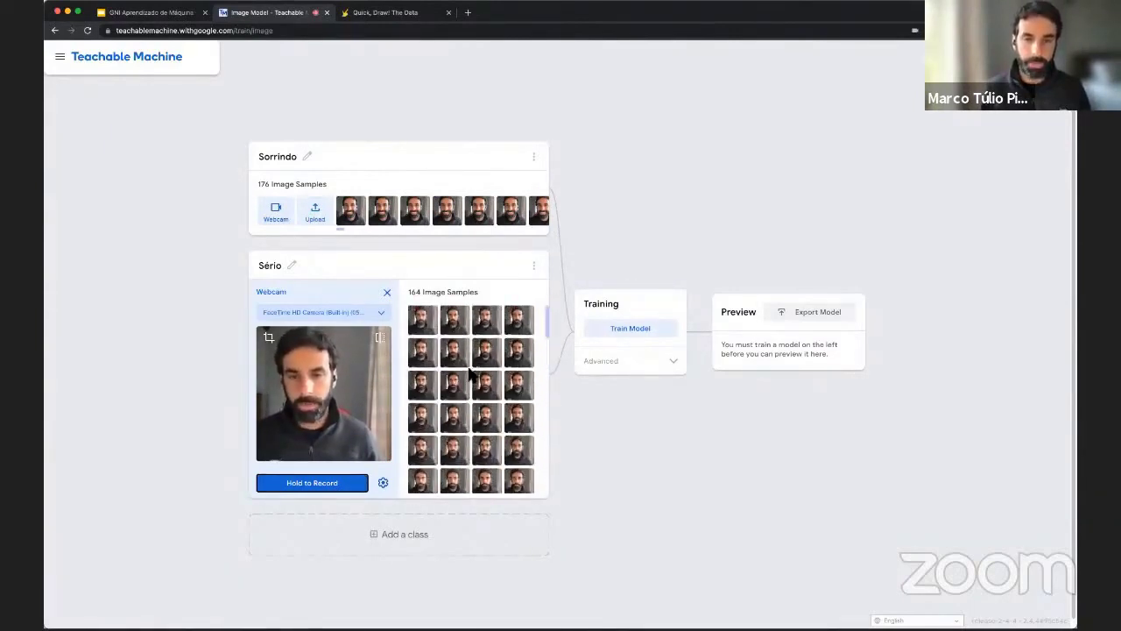
Step: Train the model on both classes and view the advanced training settings while it runs
left_click(624, 321)
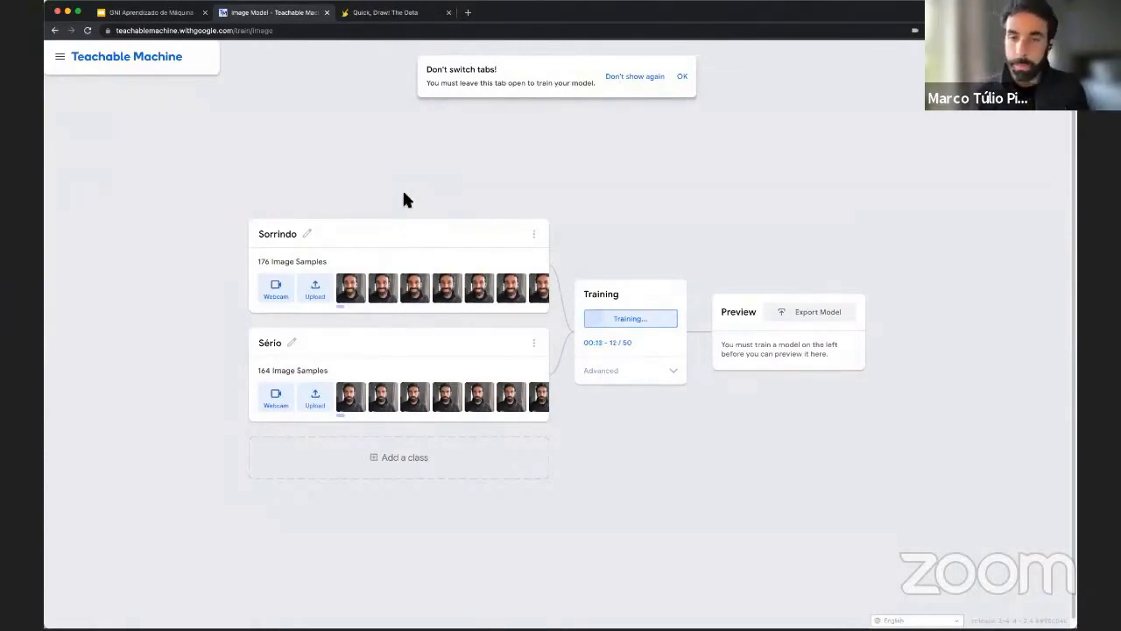
left_click(673, 371)
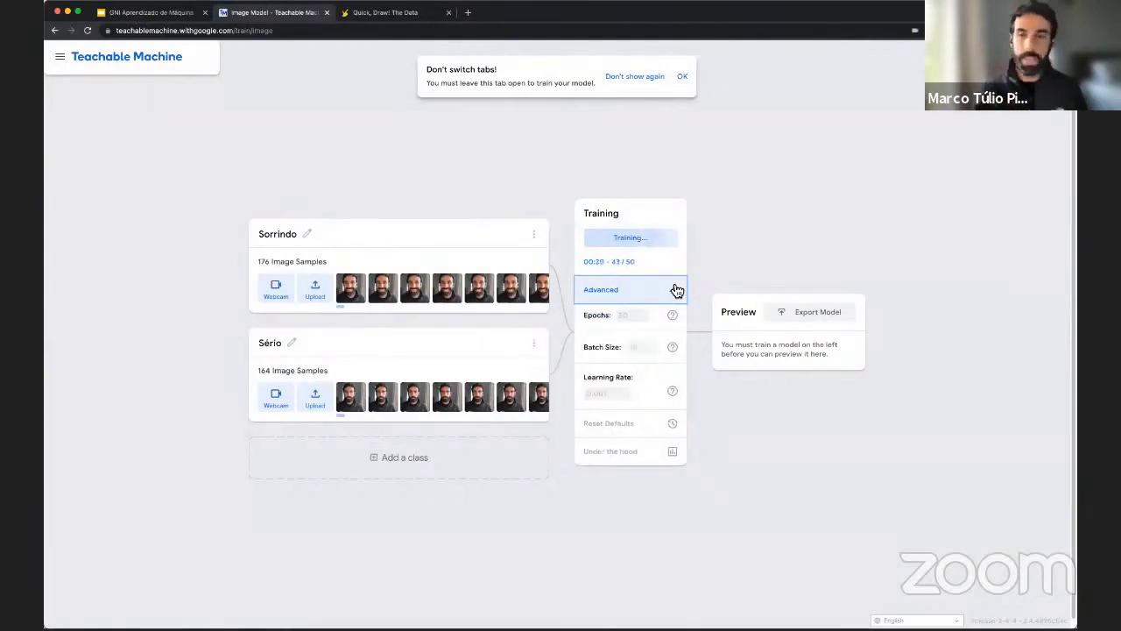
left_click(675, 289)
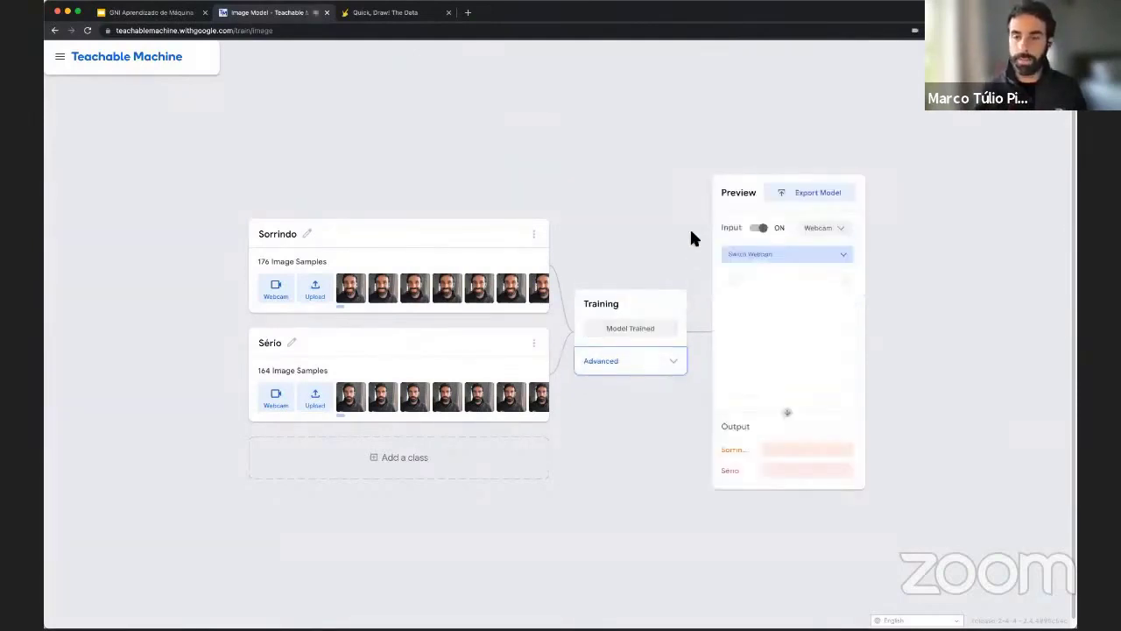
Step: Switch the model preview's webcam to the FaceTime HD Camera
left_click(837, 256)
left_click(642, 240)
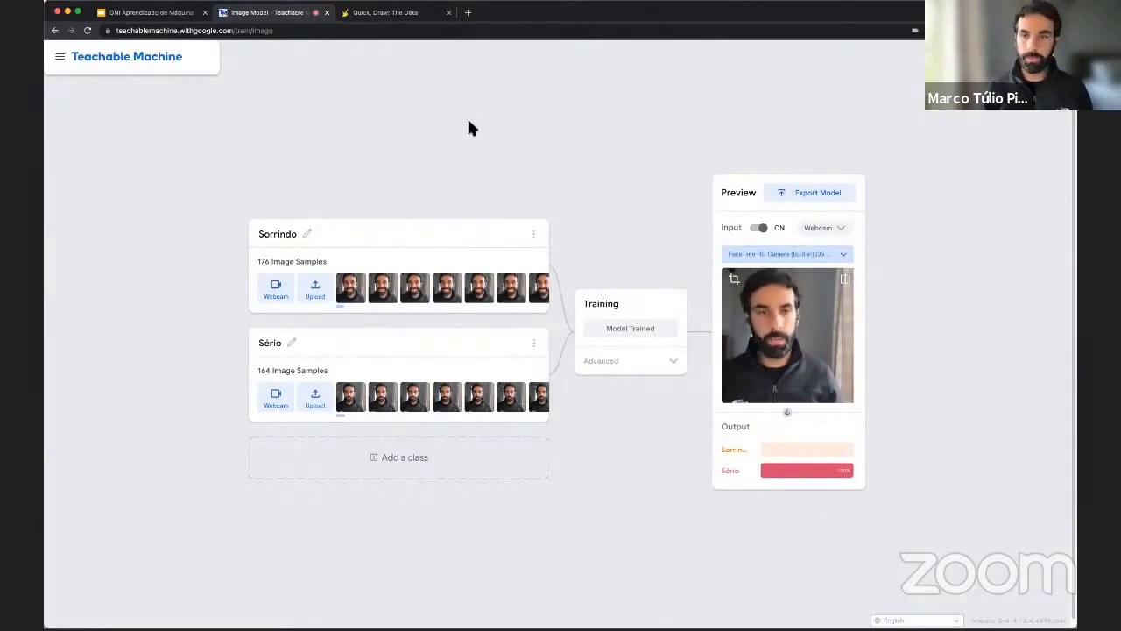
Step: Export the trained model as TensorFlow.js by uploading it to the cloud, and copy its shareable link
left_click(806, 193)
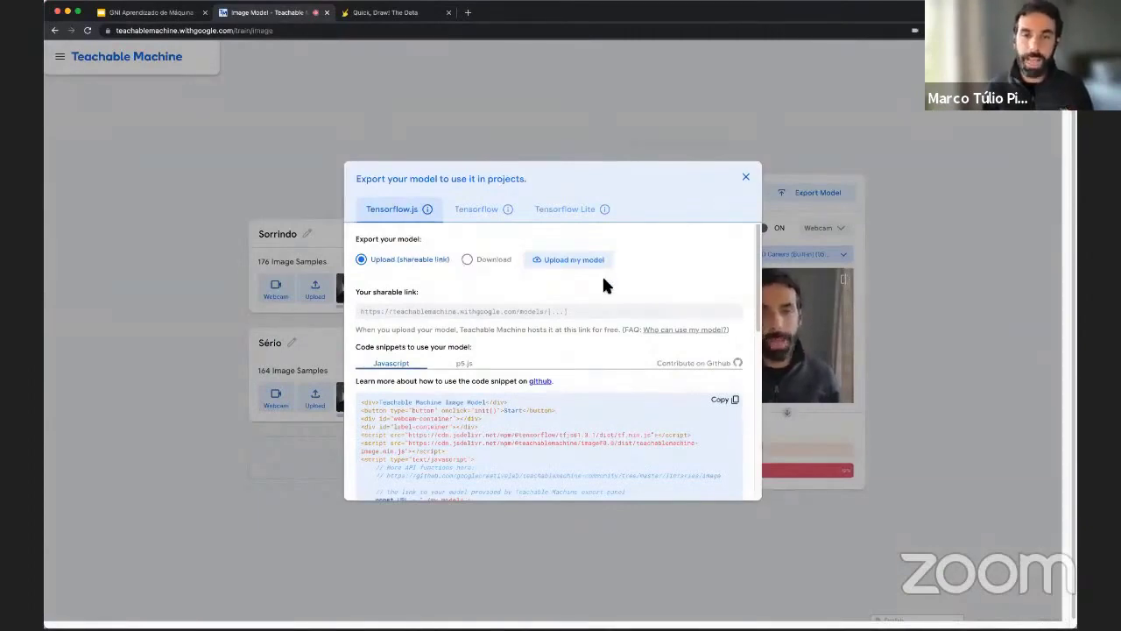
left_click(570, 262)
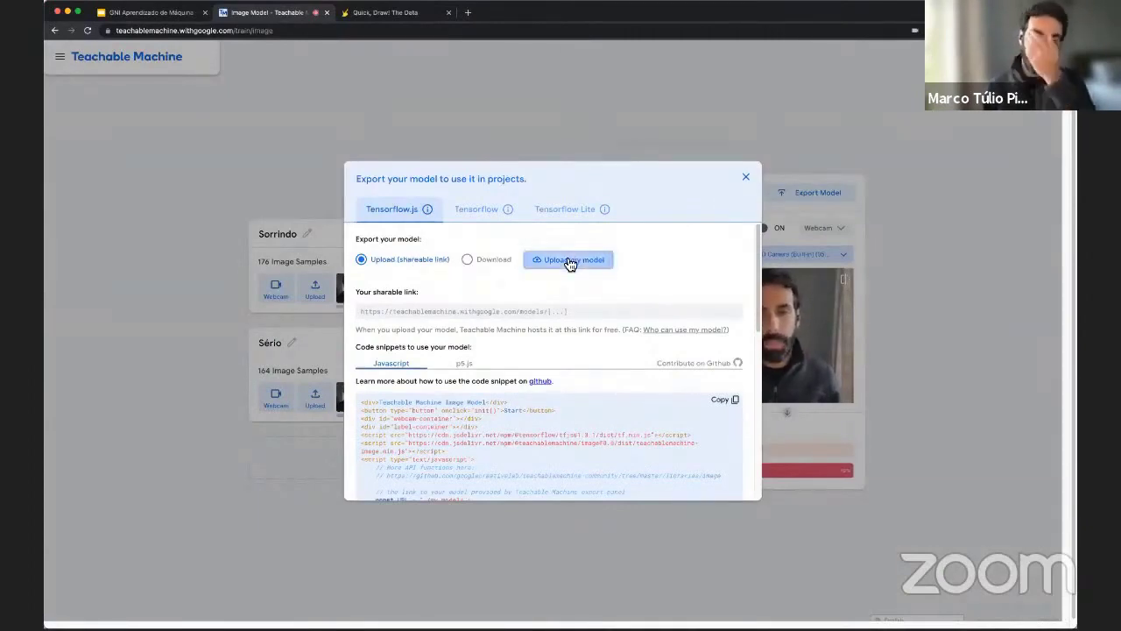
left_click(570, 263)
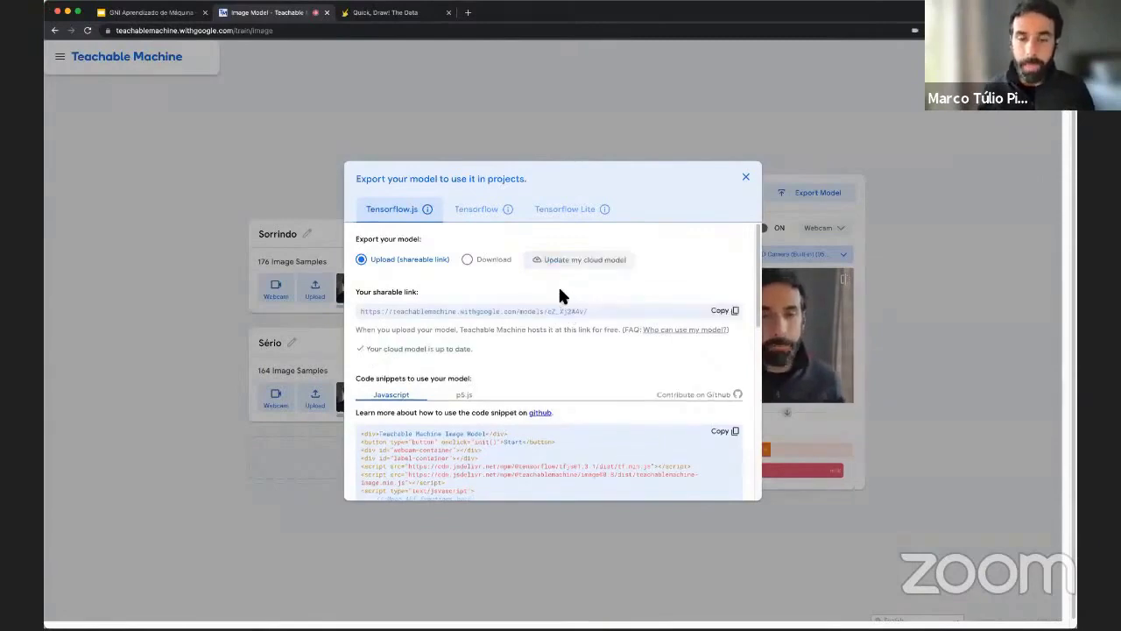
left_click(736, 312)
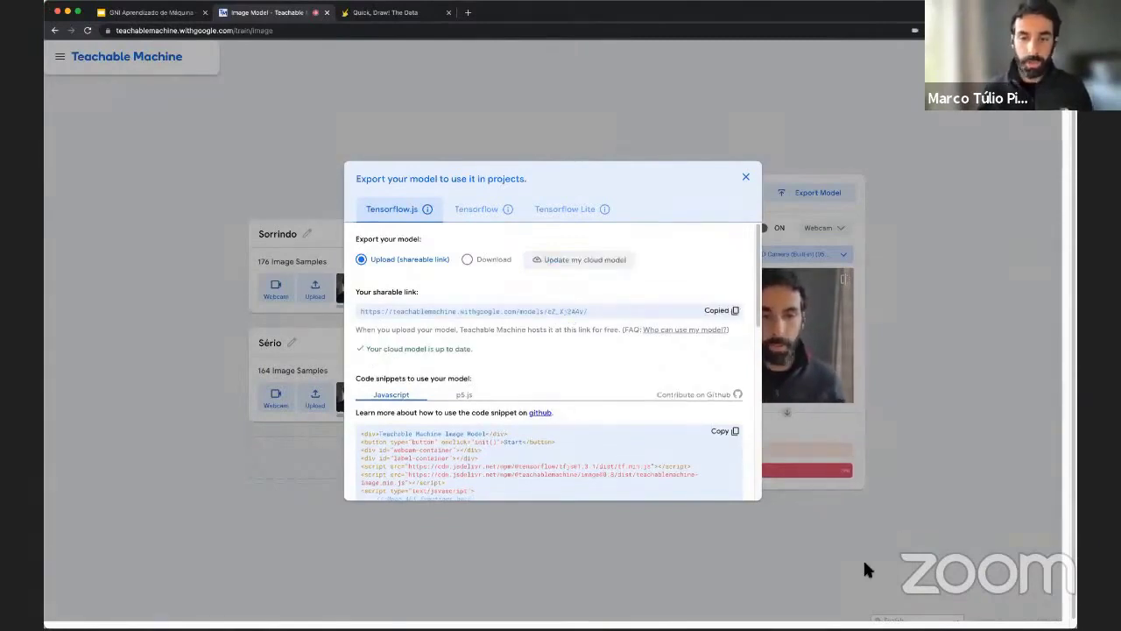